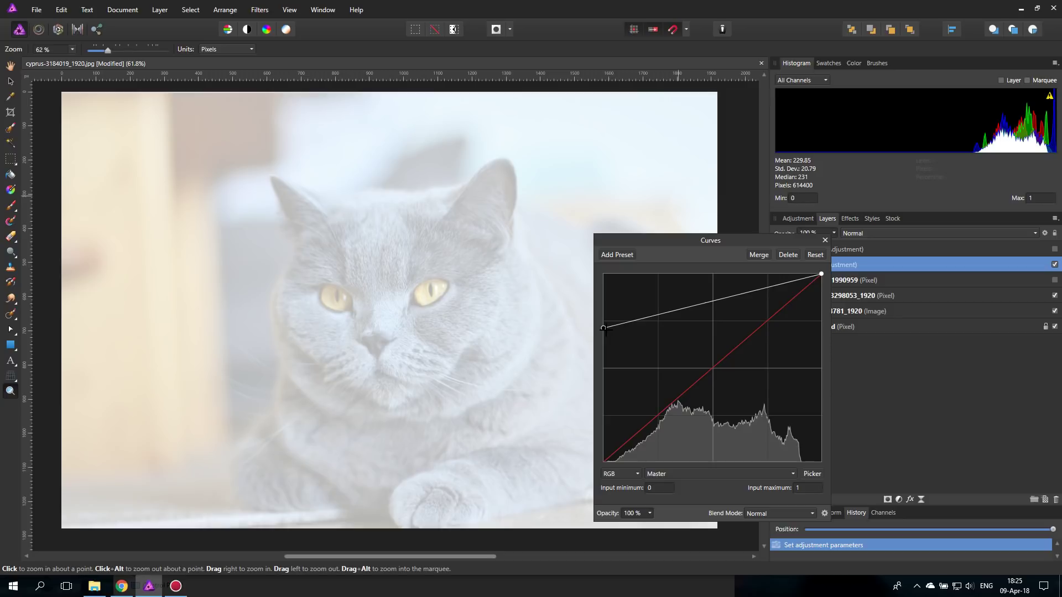
Reset the curve to a straight diagonal and shift the Curves dialog slightly left.
left_click_drag(604, 328, 603, 404)
key("ctrl+z")
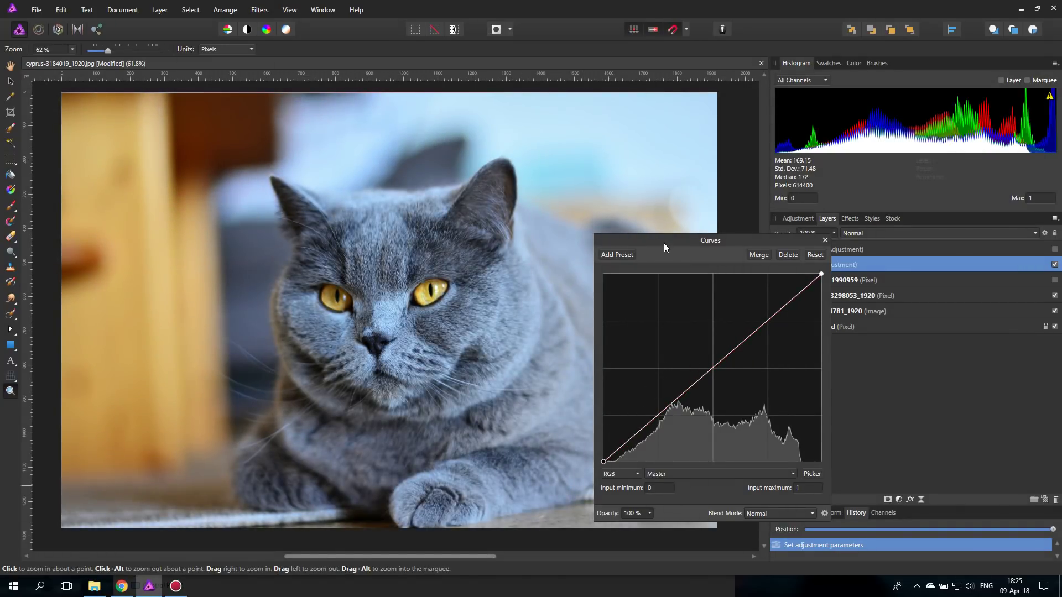
left_click_drag(664, 242, 635, 240)
Bend the curve into a steep upward bulge, washing out the cat photo toward the highlights.
left_click_drag(686, 364, 670, 302)
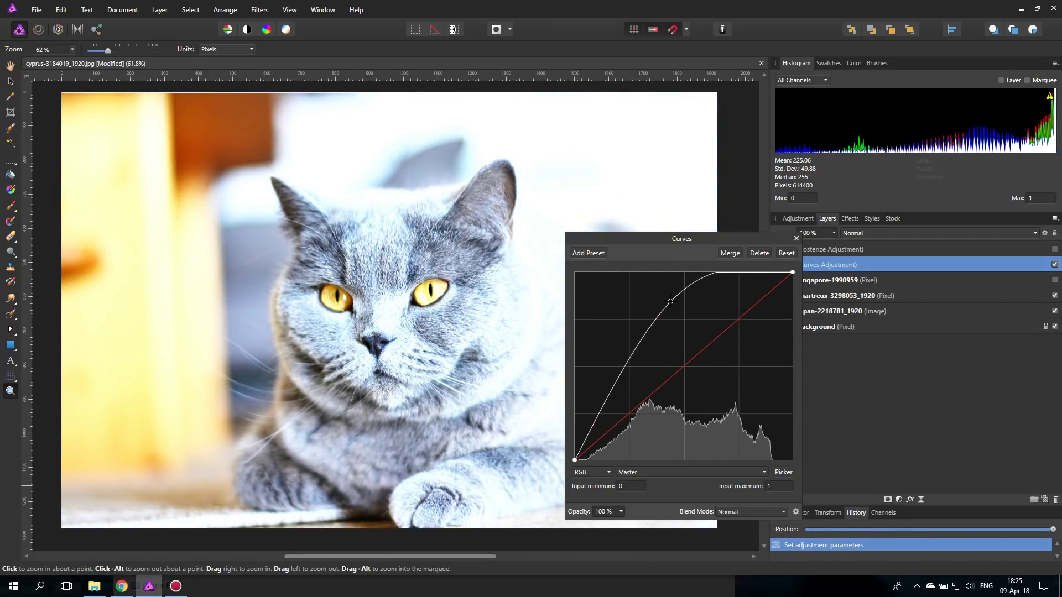
mouse_move(957, 121)
left_click(178, 584)
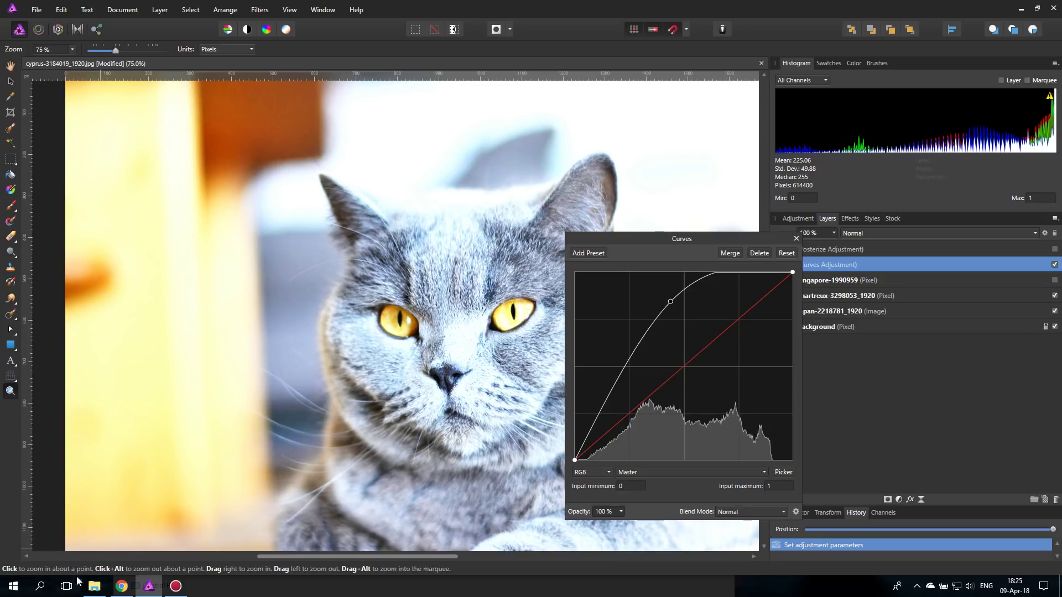
left_click(31, 590)
Launch Skitch, discard the old snap, and capture the Histogram panel as a screenshot.
type("s")
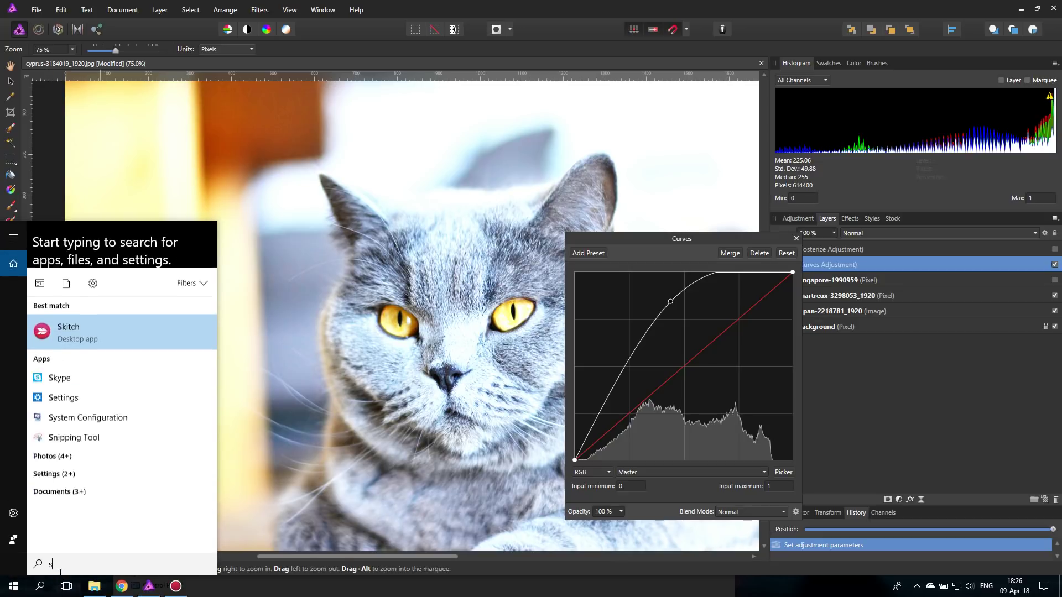
key("Return")
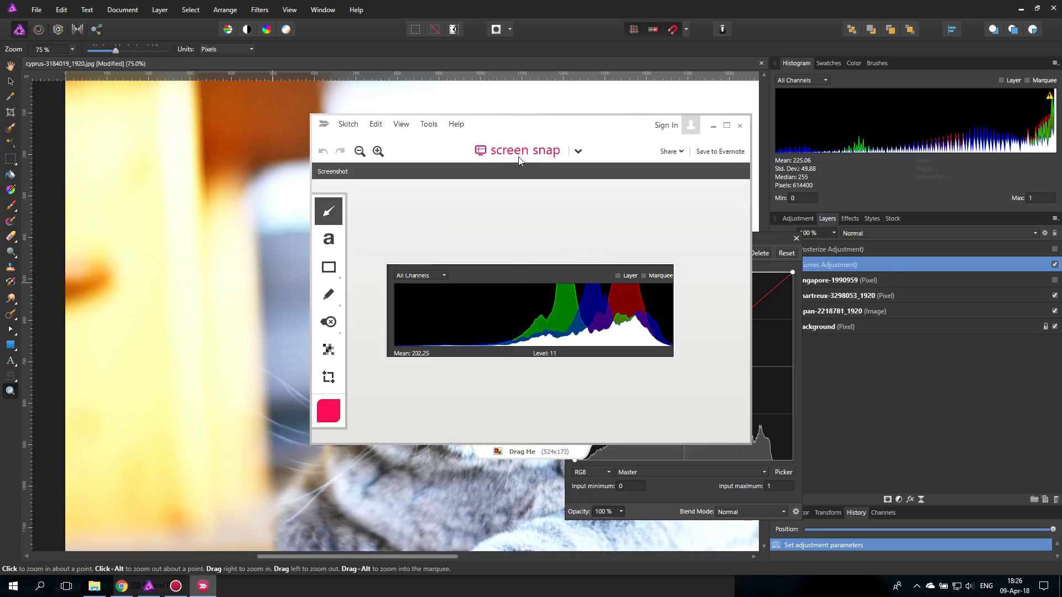
left_click(564, 281)
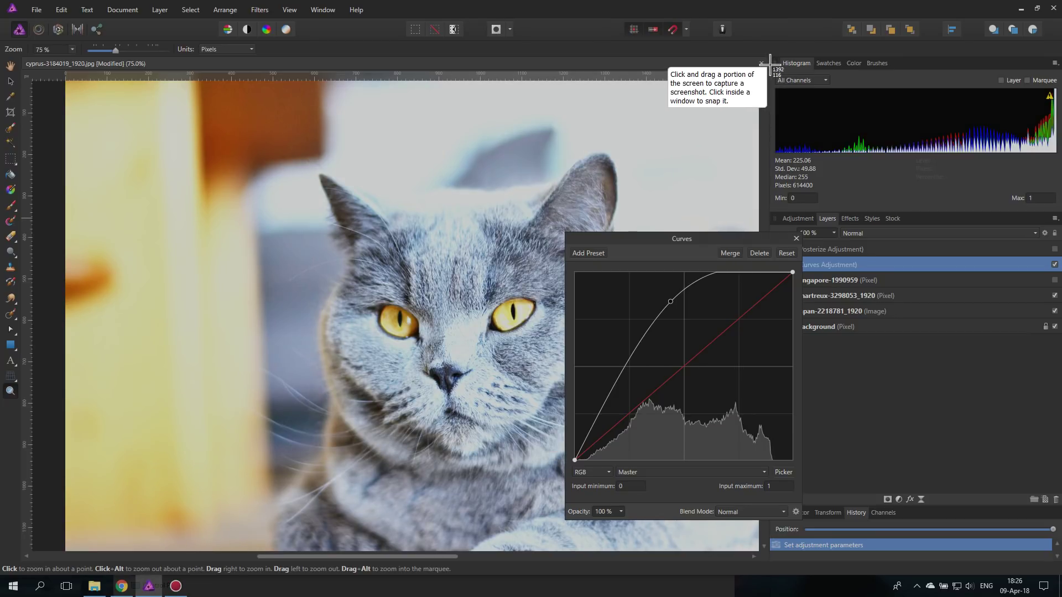
left_click_drag(770, 64, 1061, 166)
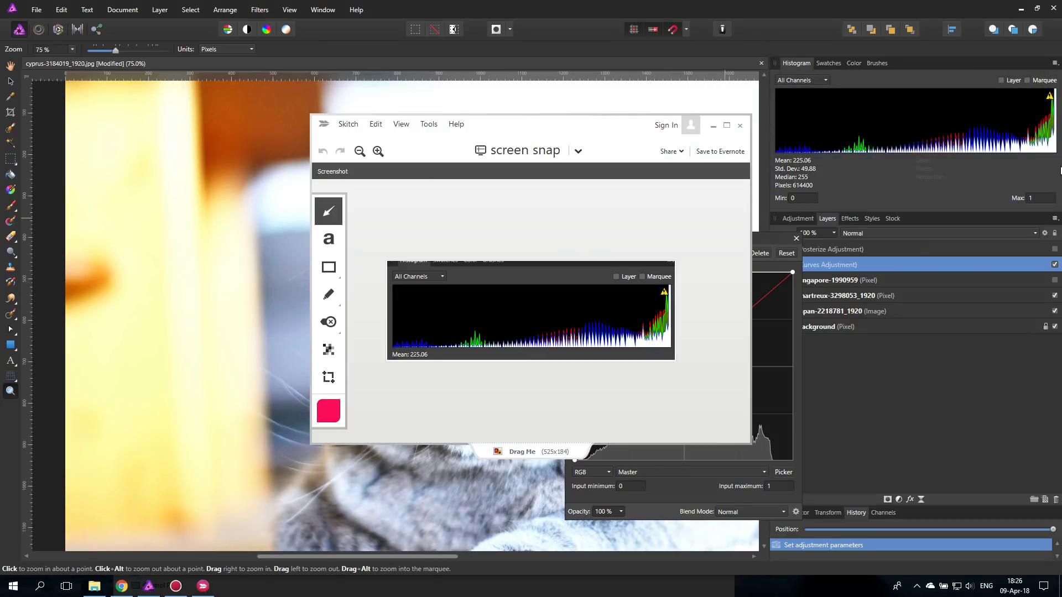
Zoom and enlarge the snap, then draw a pink arrow at the histogram's right-end peak.
left_click(378, 151)
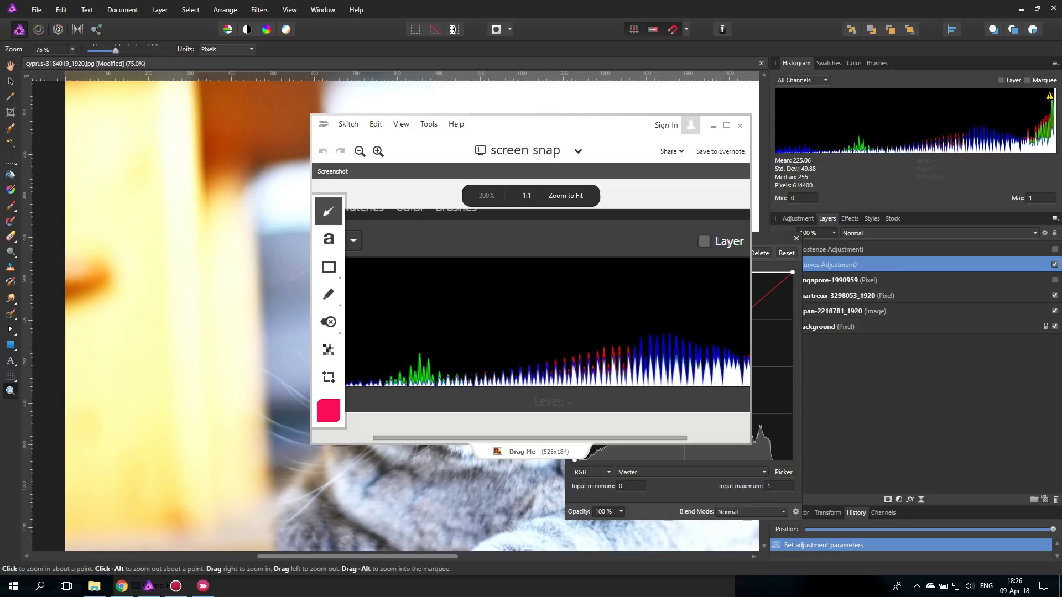
left_click_drag(502, 125, 398, 92)
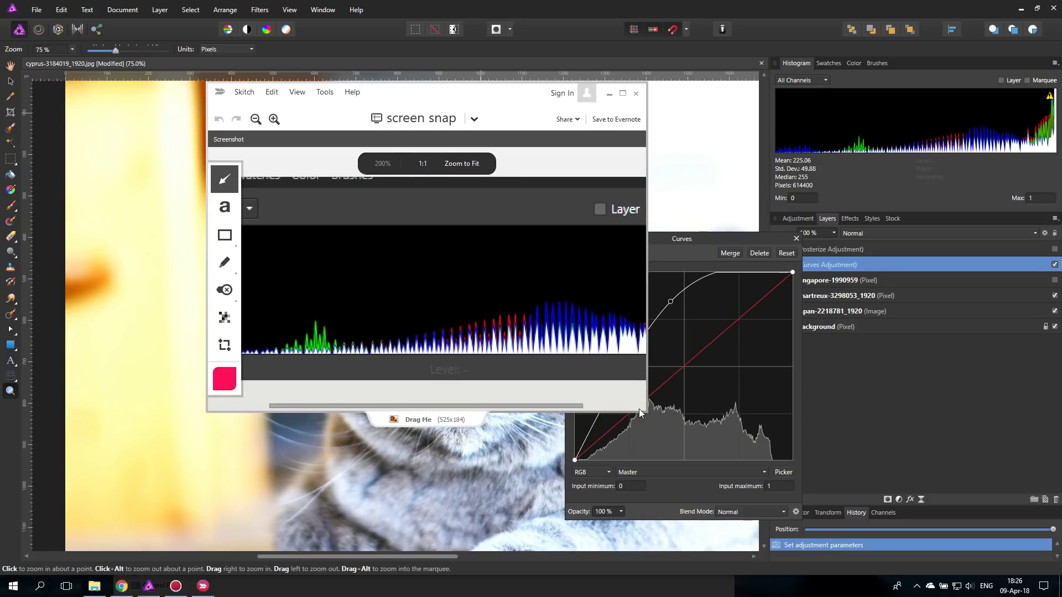
left_click_drag(645, 413, 950, 494)
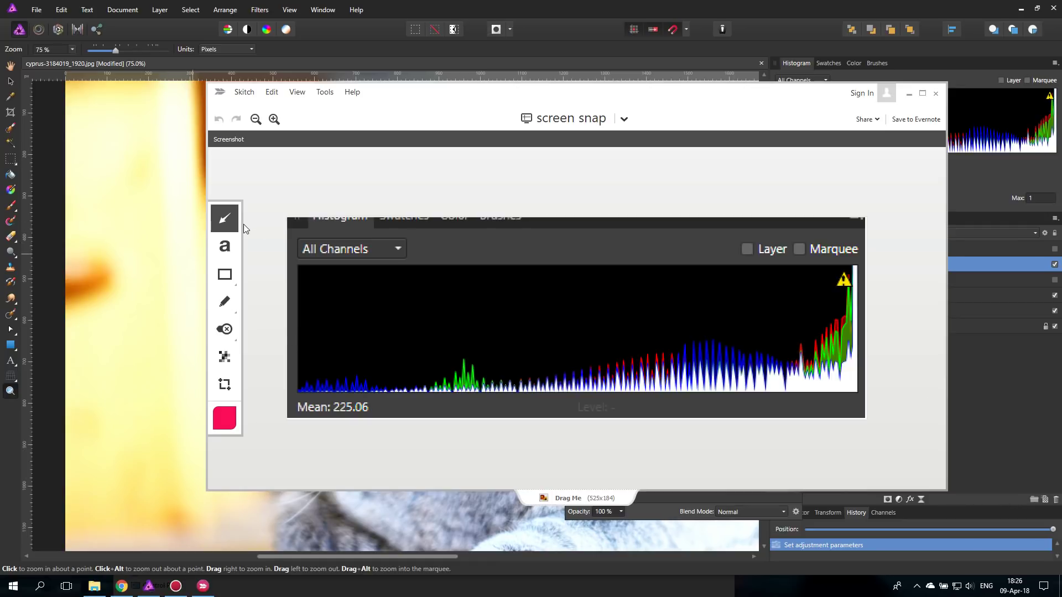
left_click_drag(726, 281, 853, 289)
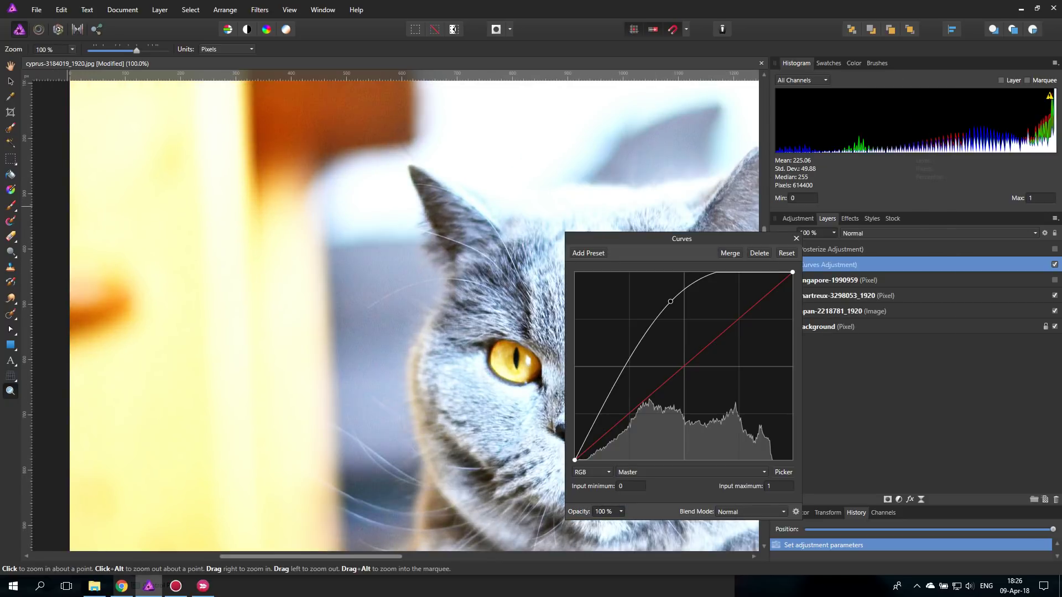
scroll(387, 310, "down", 3)
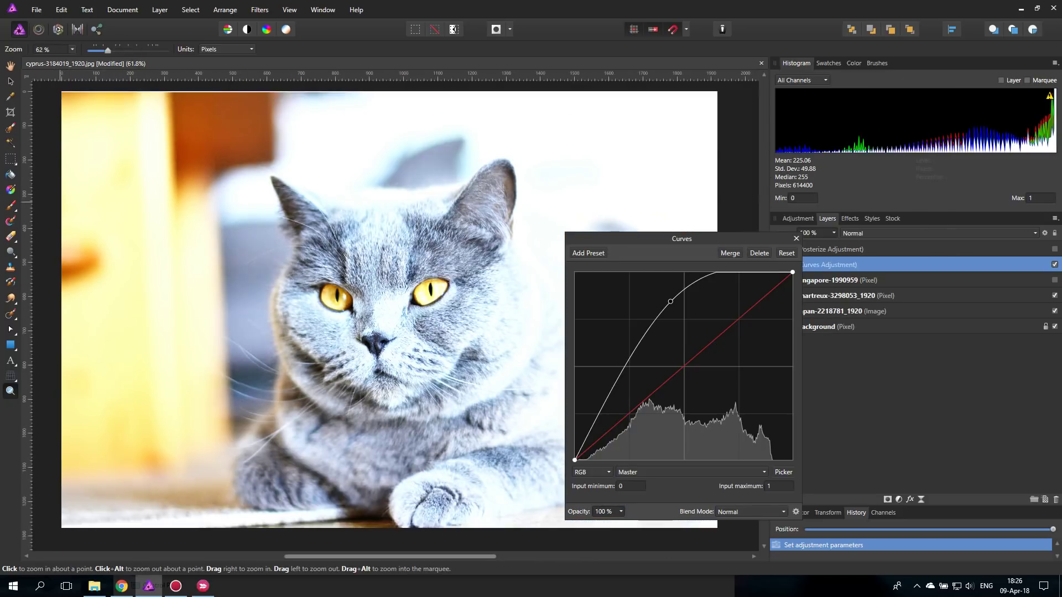
Pull the curve down toward the lower right, darkening the cat photo blue and dropping the mean to 102.51.
left_click_drag(602, 240, 798, 270)
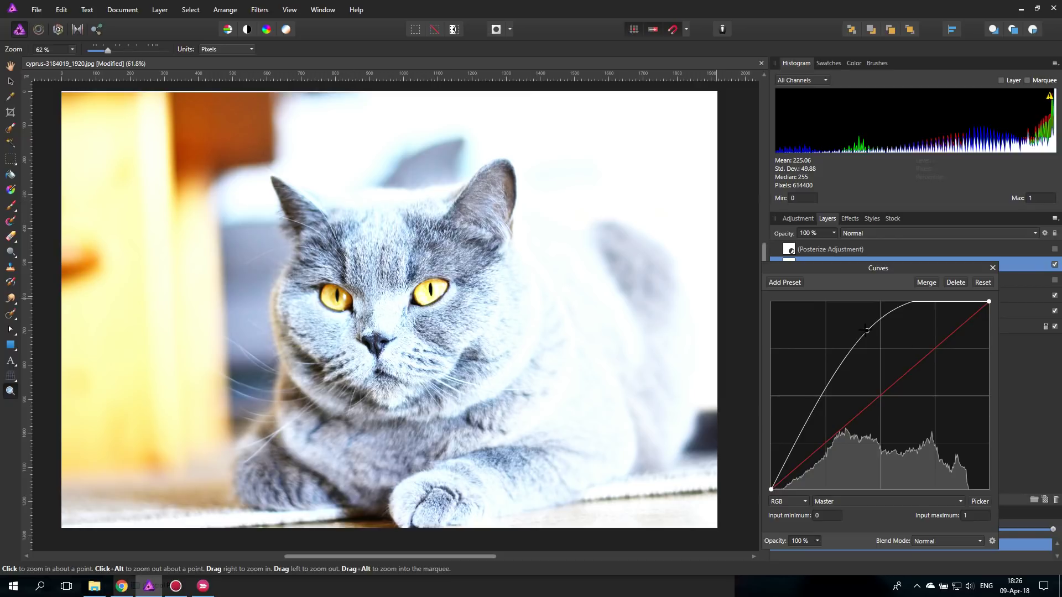
left_click_drag(866, 330, 916, 449)
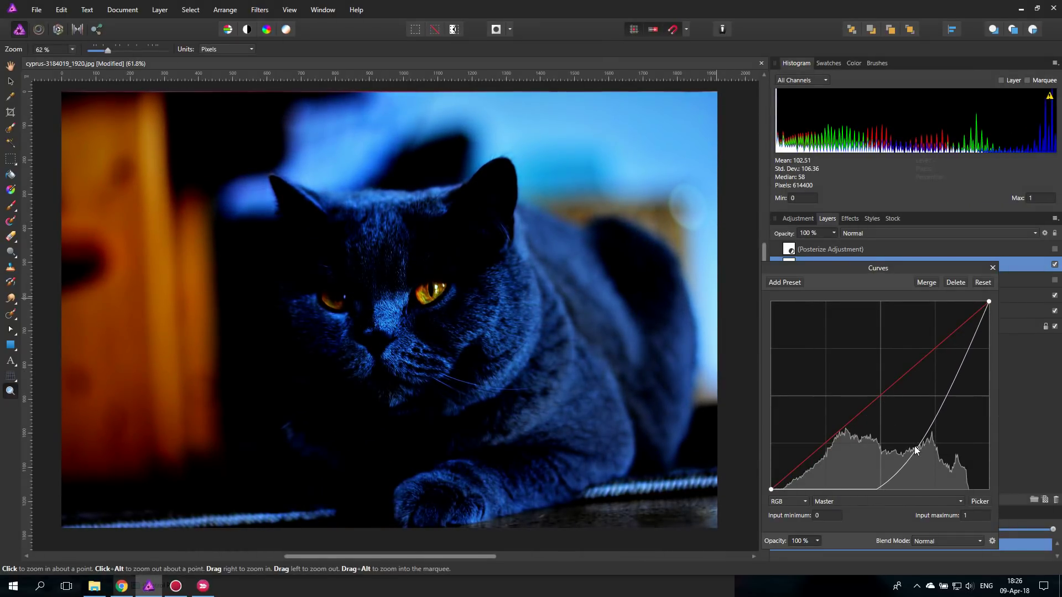
Recapture the darkened histogram in Skitch, zoom in, and arrow its left shadow end.
left_click(203, 586)
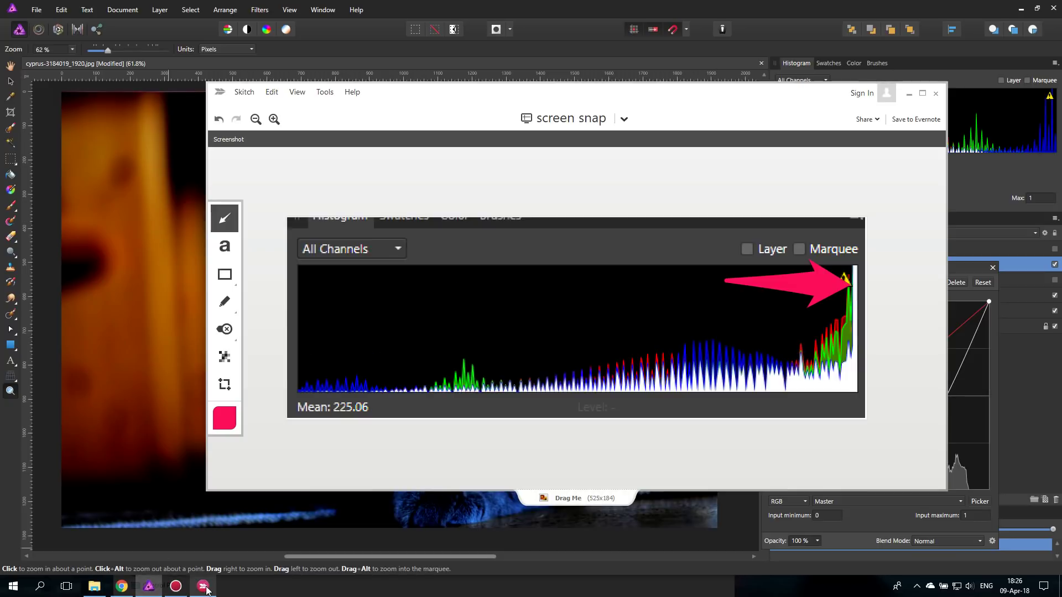
key("alt+F4")
left_click(595, 287)
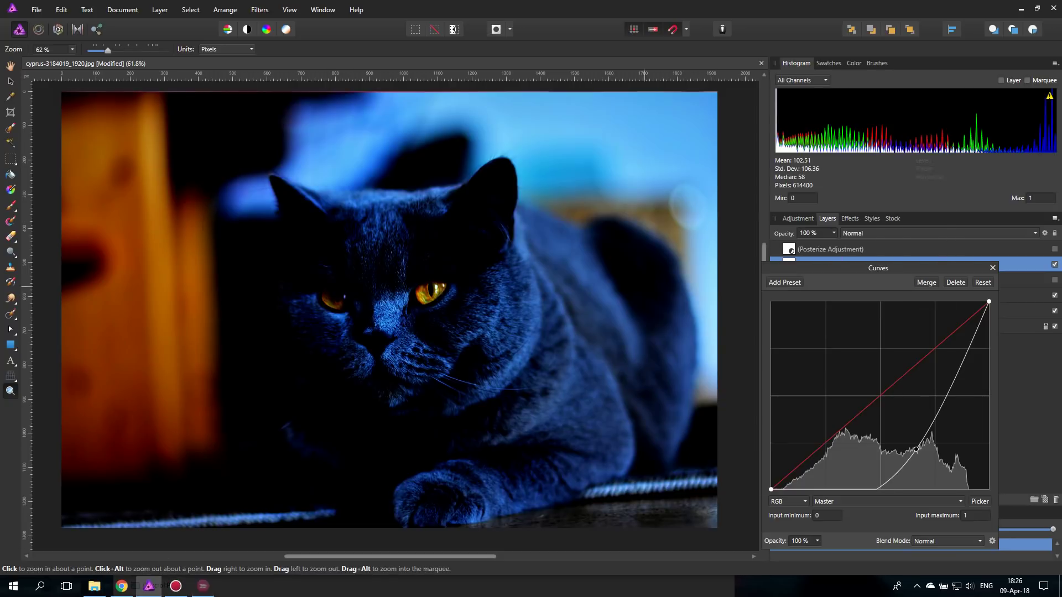
left_click_drag(772, 75, 1056, 189)
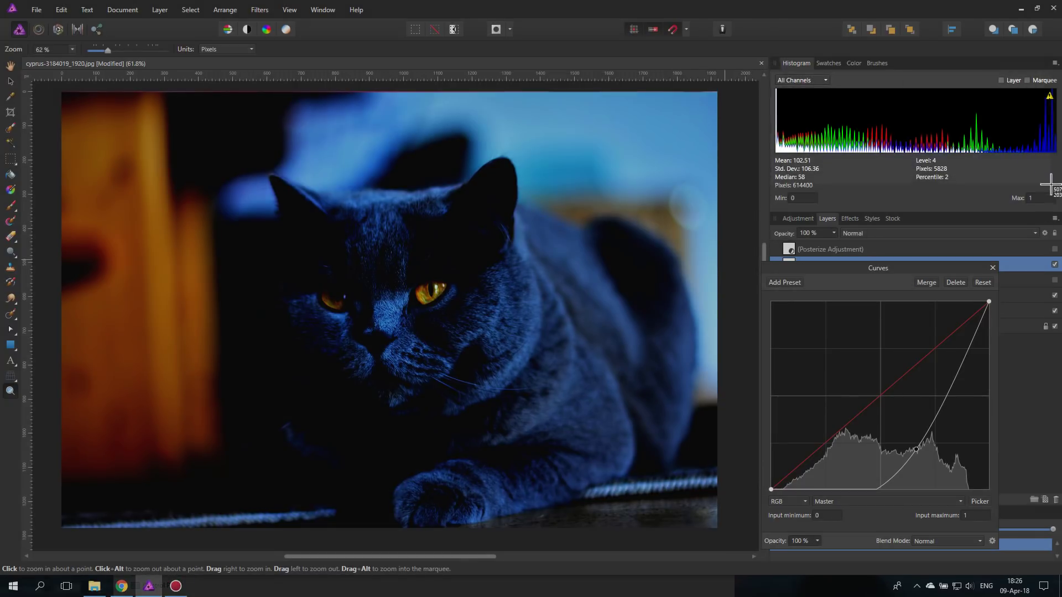
left_click_drag(646, 412, 865, 520)
left_click(274, 119)
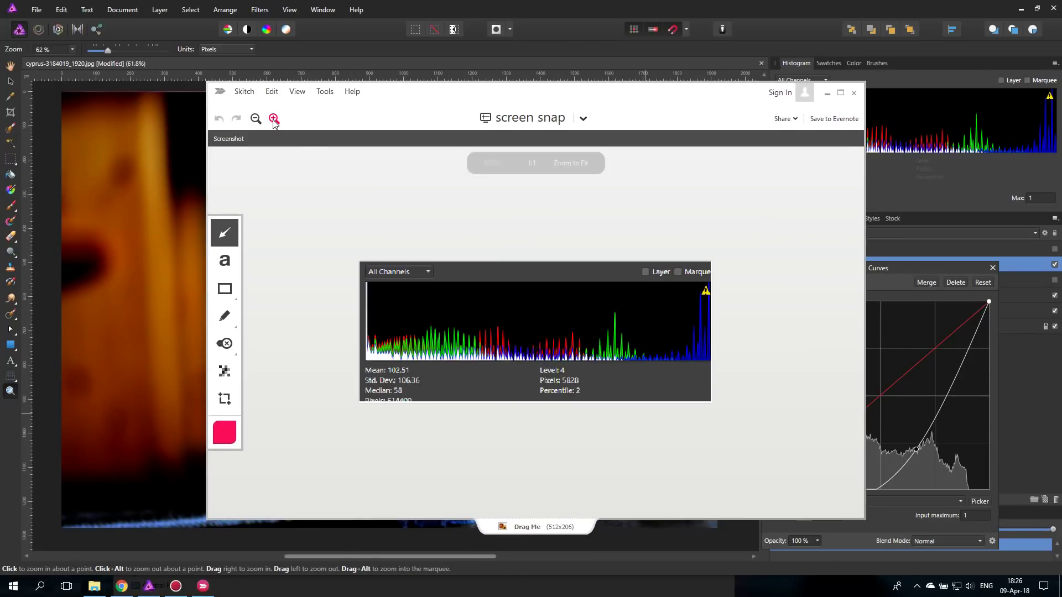
left_click(274, 119)
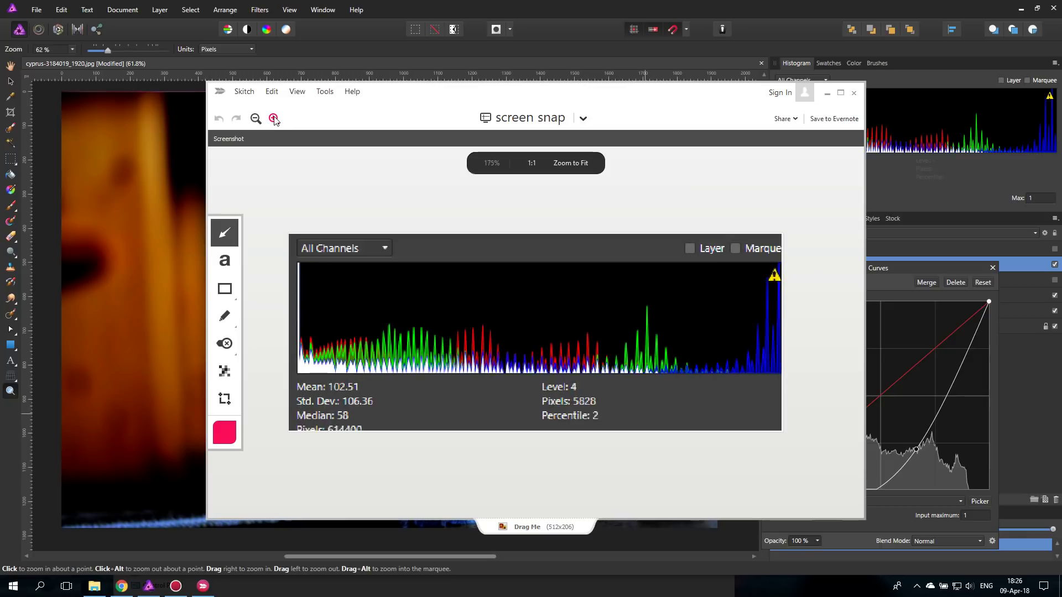
left_click_drag(504, 267, 271, 288)
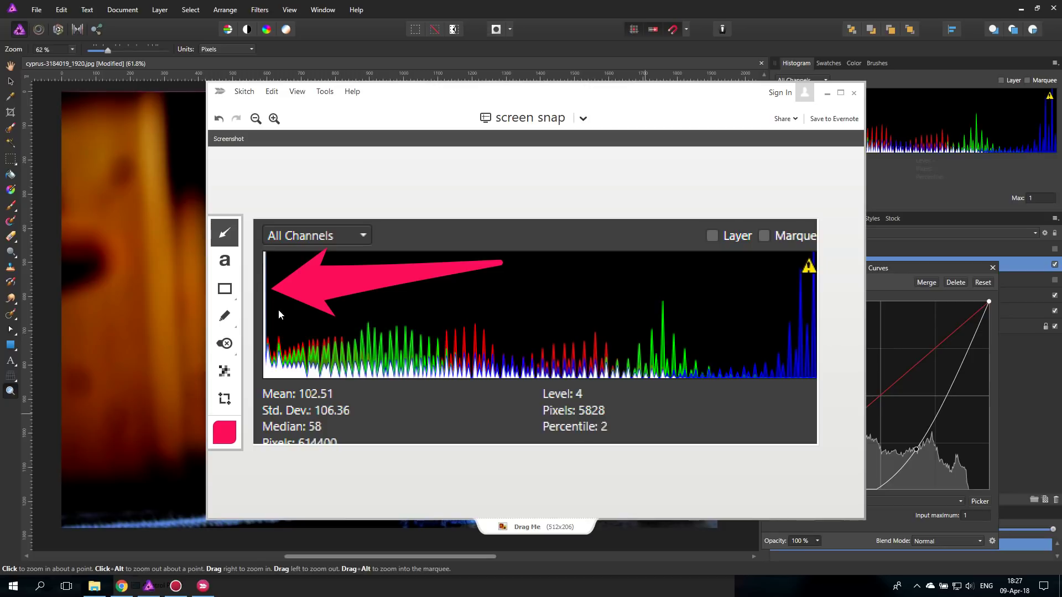
Position the annotated Skitch window aside and bring the Affinity Photo cat document to the front.
left_click_drag(434, 117, 711, 383)
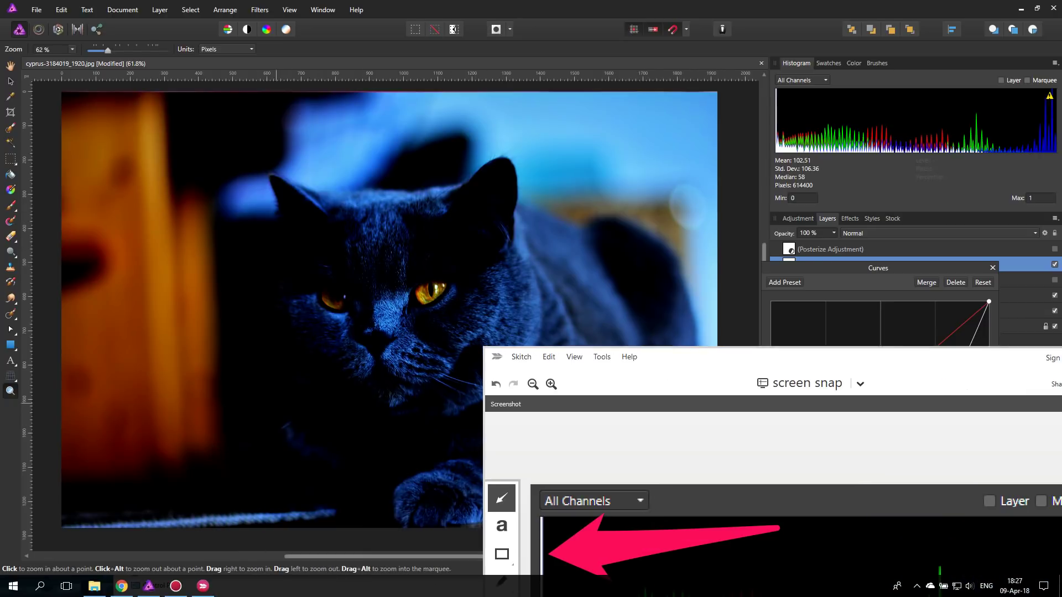
left_click_drag(599, 359, 653, 215)
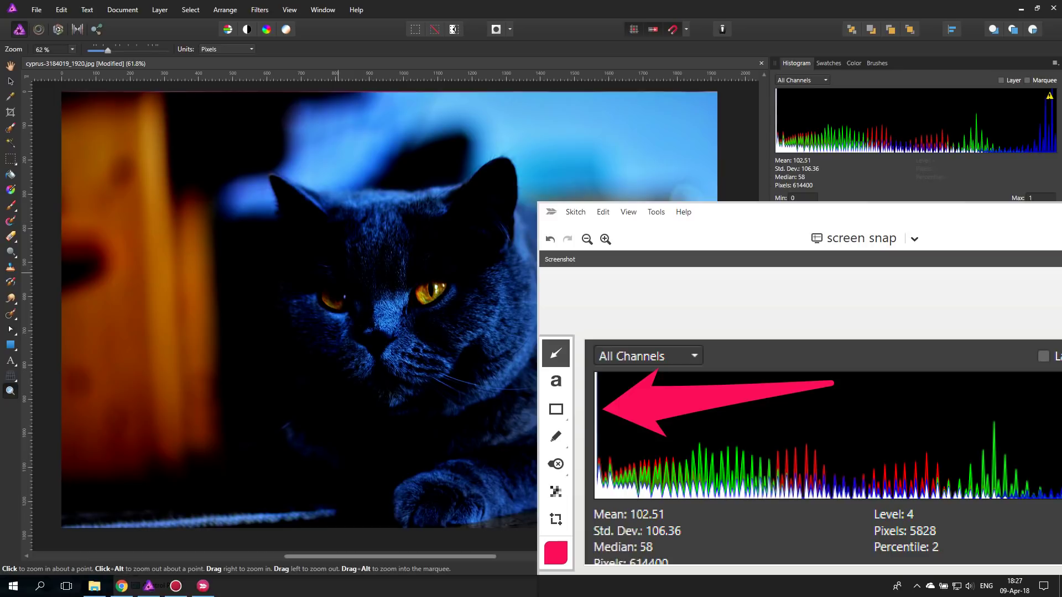
left_click_drag(757, 211, 718, 169)
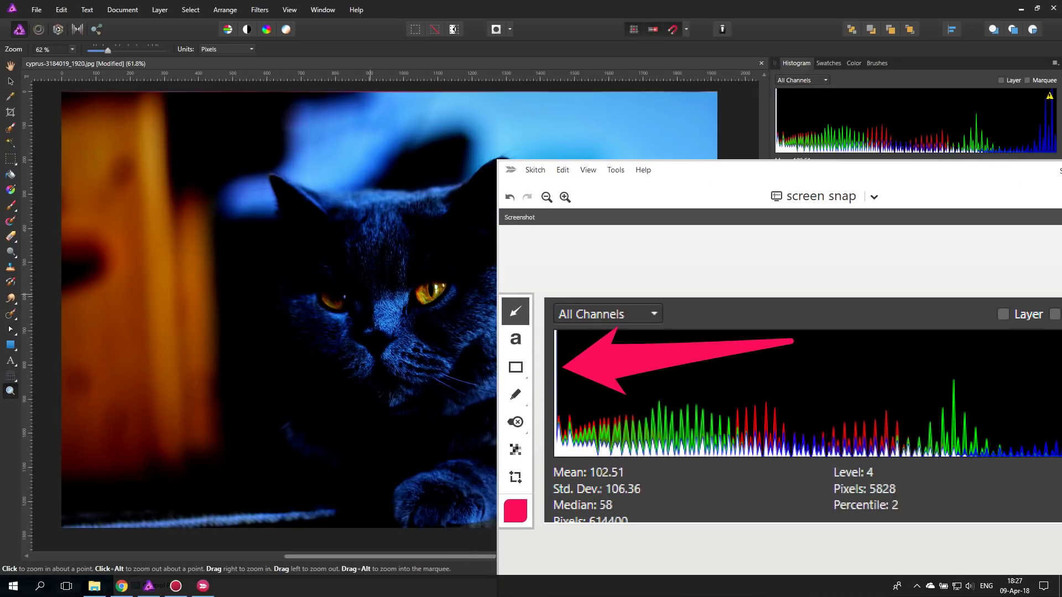
left_click_drag(688, 204, 456, 132)
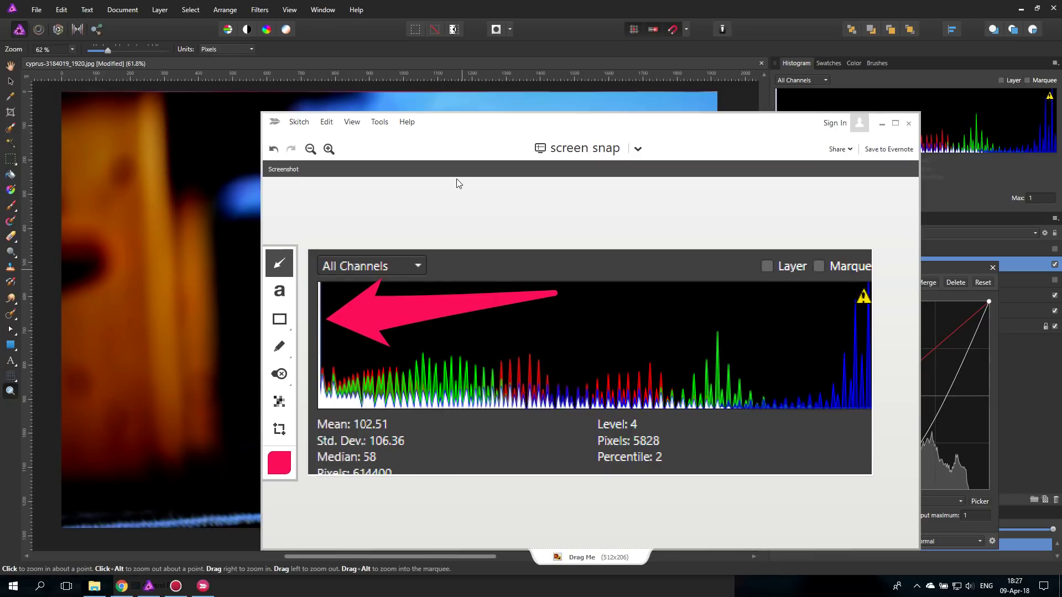
left_click(597, 53)
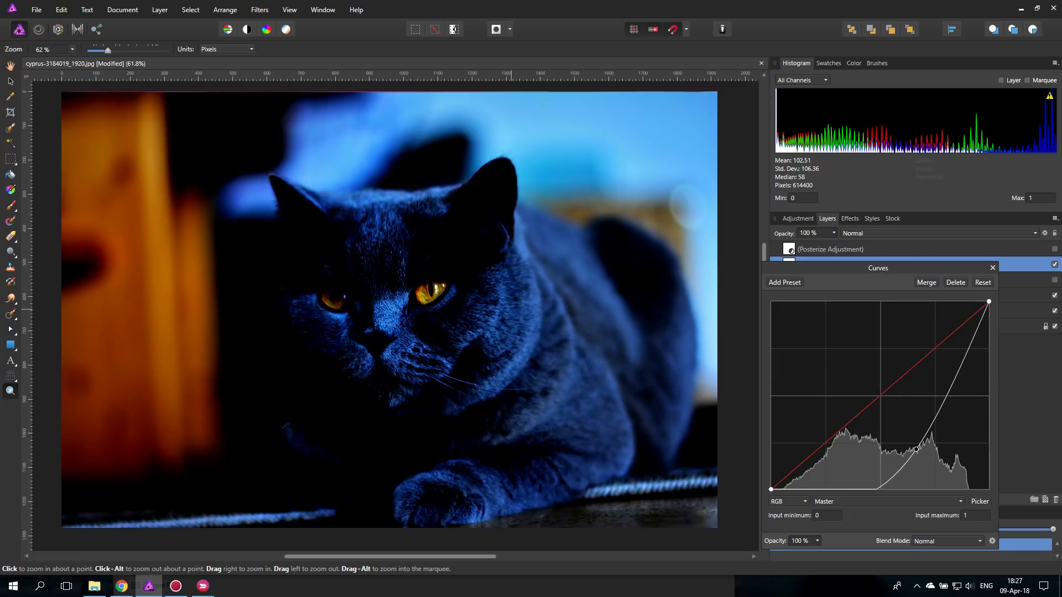
Return the curve to a straight diagonal, restoring the histogram mean of 169.15, and close Curves.
left_click_drag(822, 273, 608, 233)
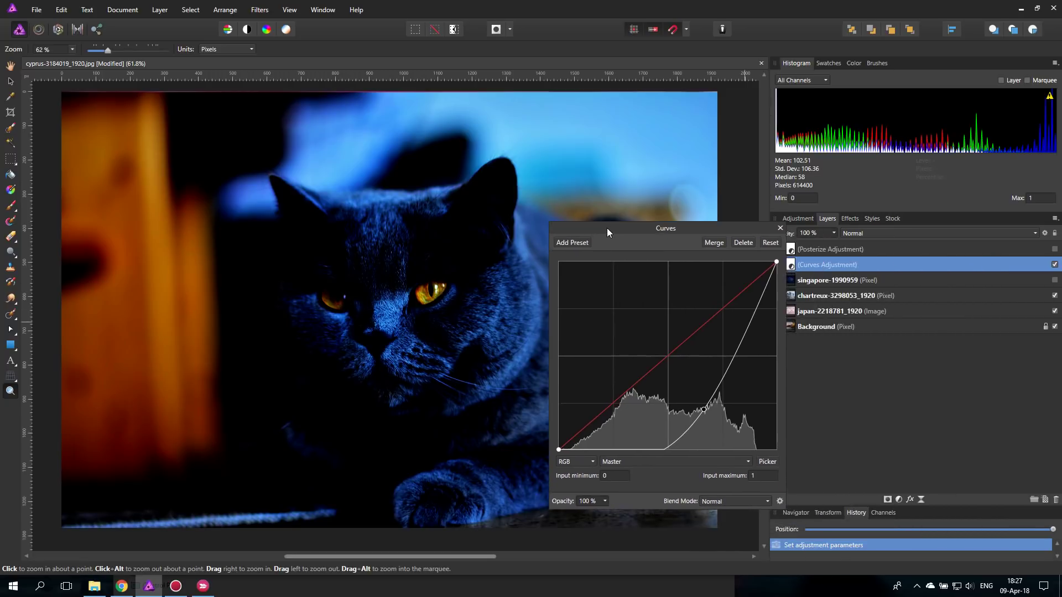
left_click_drag(705, 412, 664, 357)
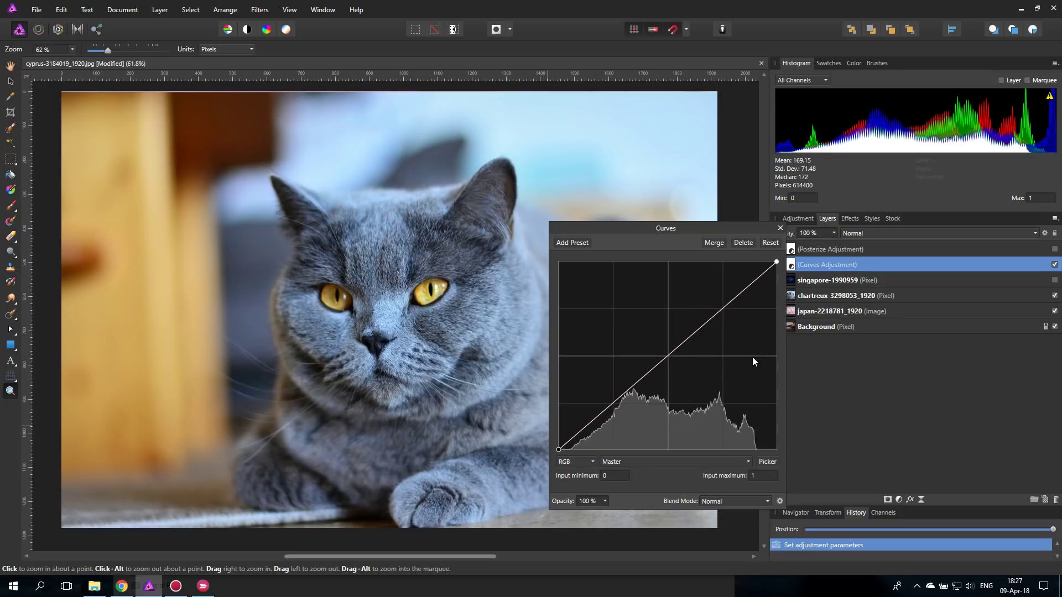
left_click(780, 228)
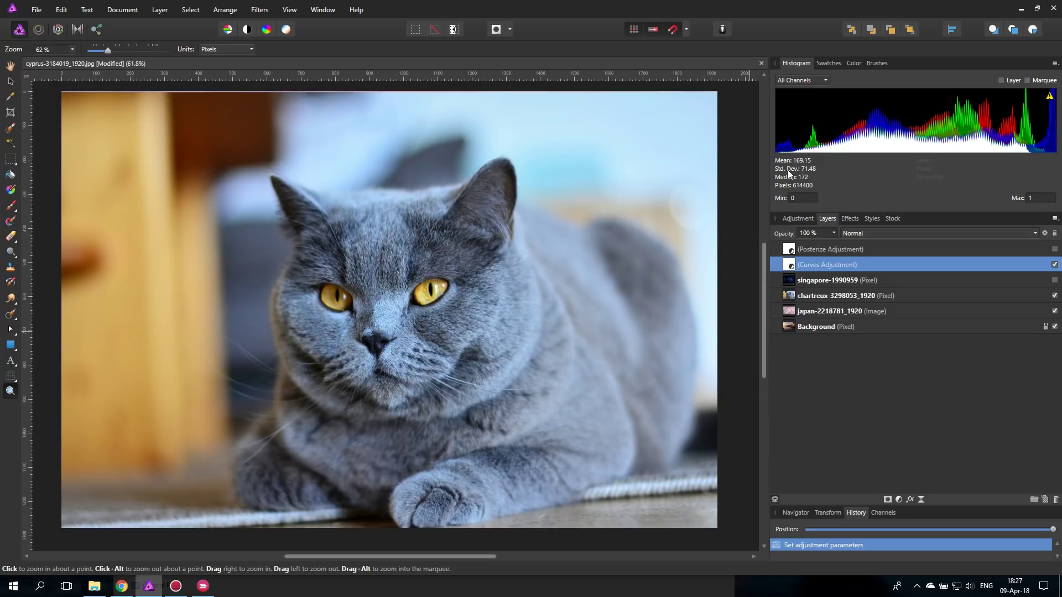
left_click(805, 80)
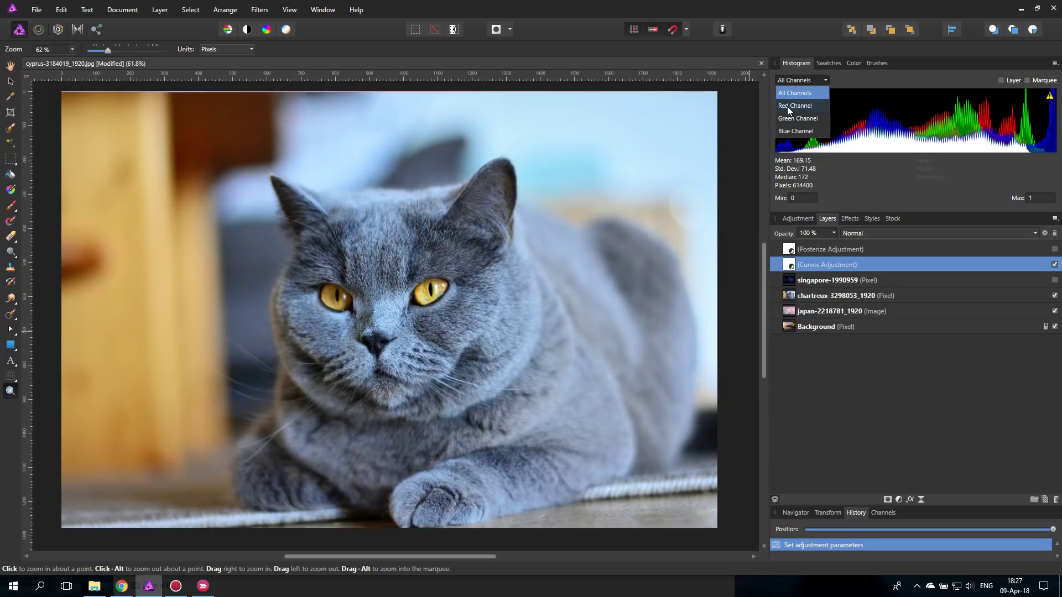
left_click(787, 106)
left_click(812, 82)
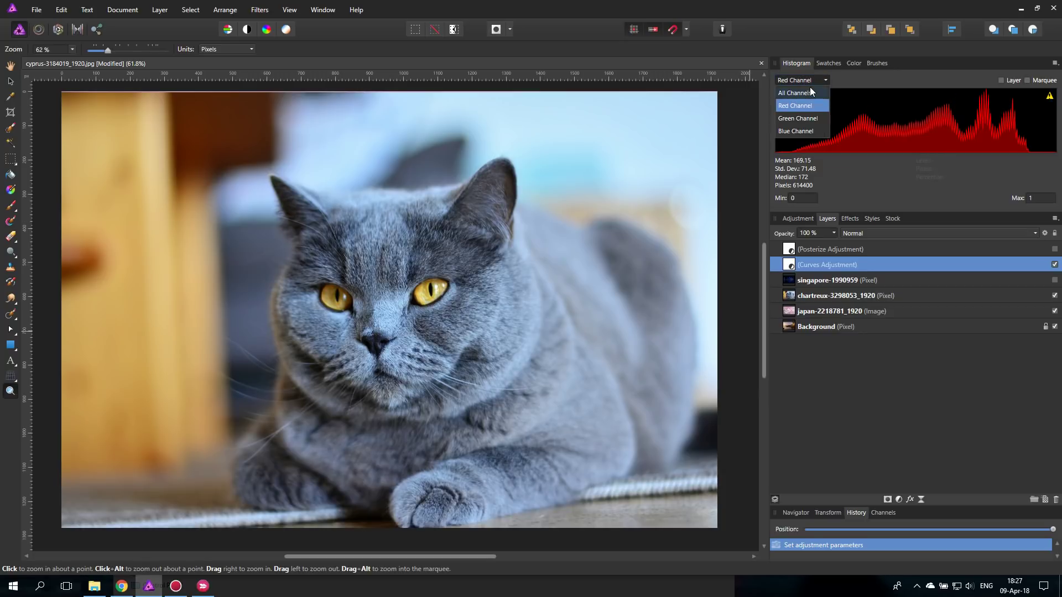
left_click(802, 118)
left_click(808, 80)
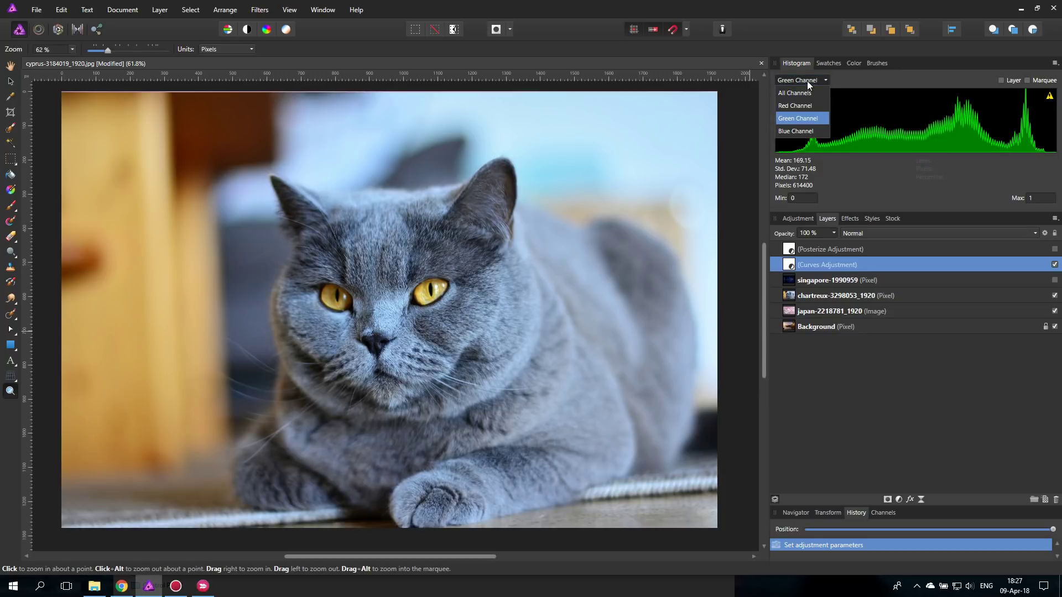
left_click(804, 130)
left_click(805, 81)
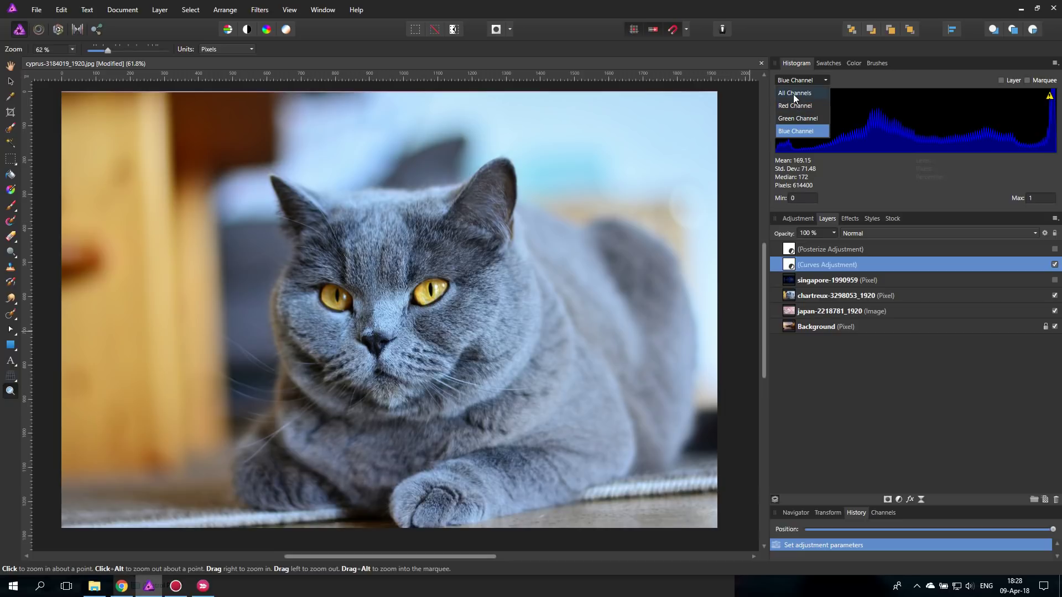
left_click(794, 94)
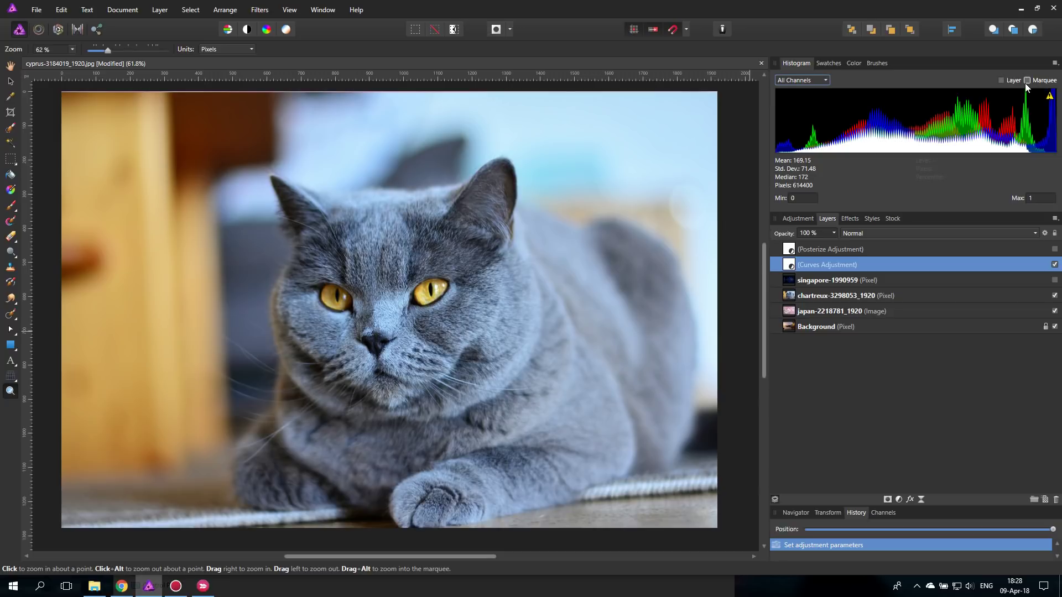
Marquee the cat's left eye on the chartreux layer and limit the histogram to the marquee.
left_click(9, 159)
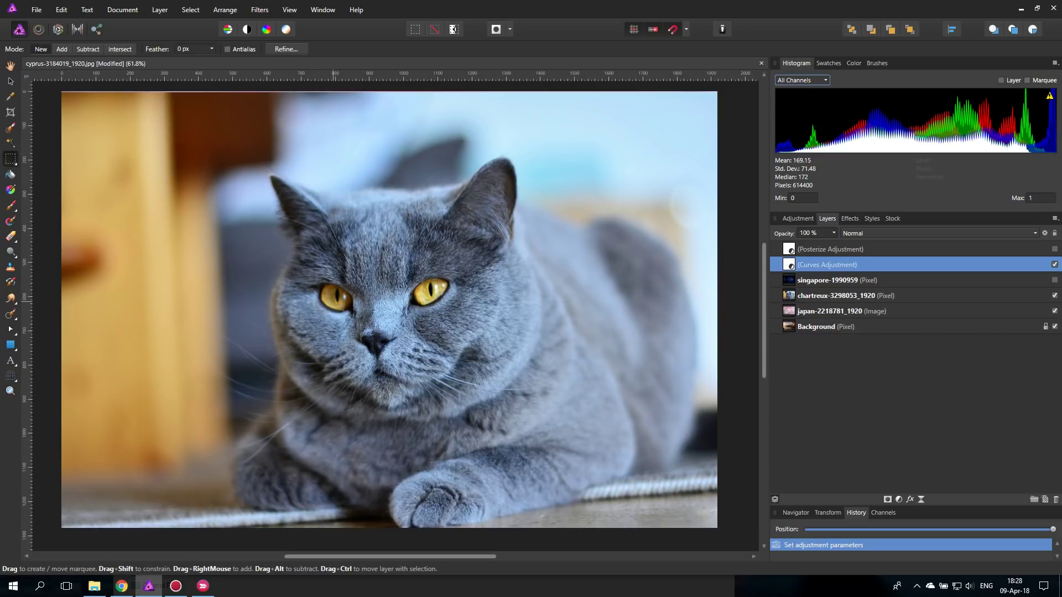
left_click(793, 301)
left_click_drag(364, 310, 382, 322)
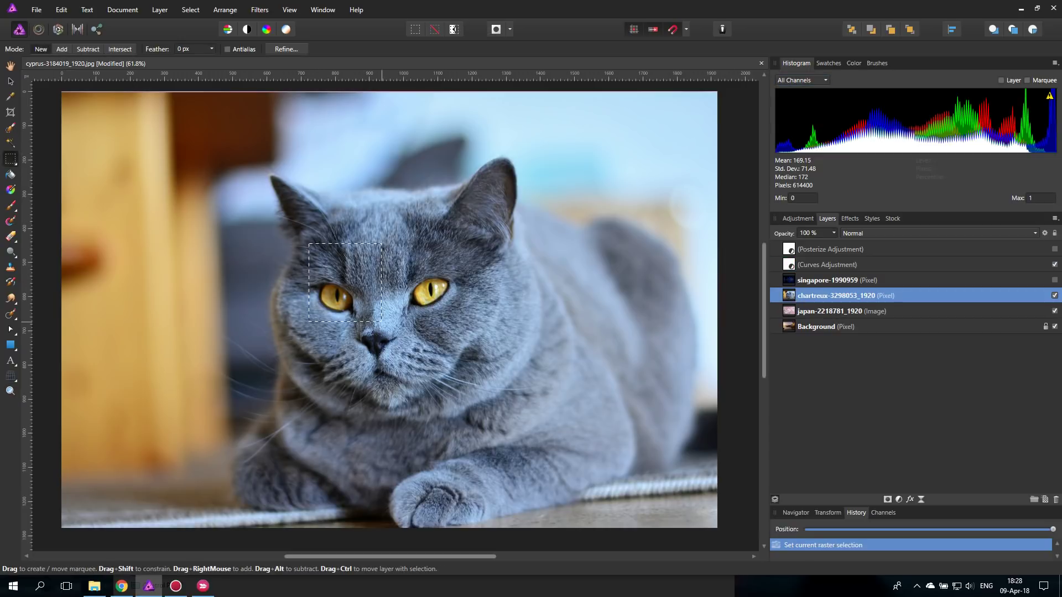
left_click(1027, 81)
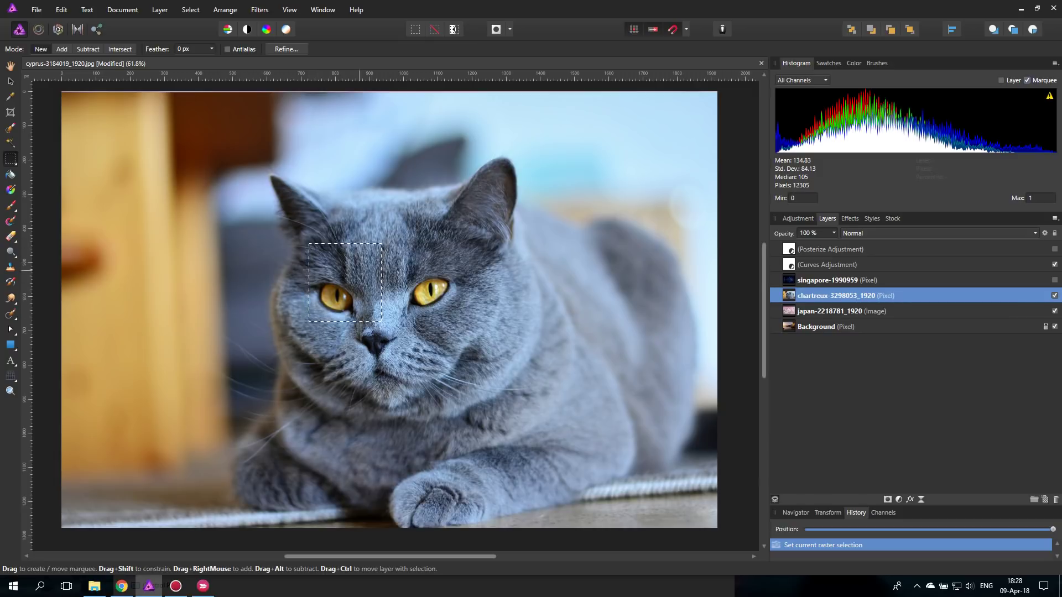
Move the marquee over the cat's right eye and nose, then clear the selection.
left_click_drag(344, 282, 383, 356)
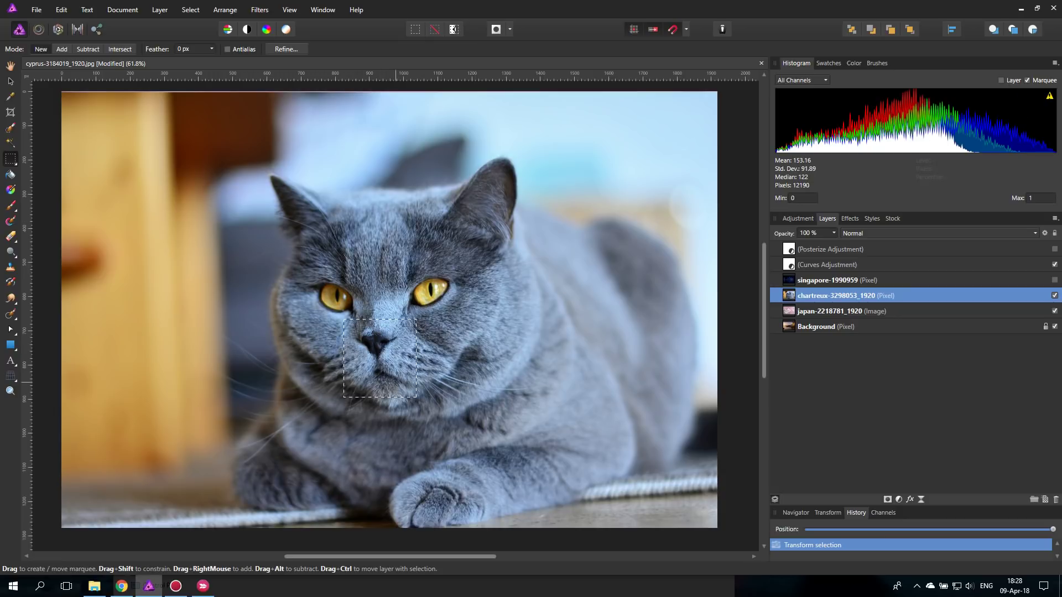
left_click_drag(380, 358, 434, 293)
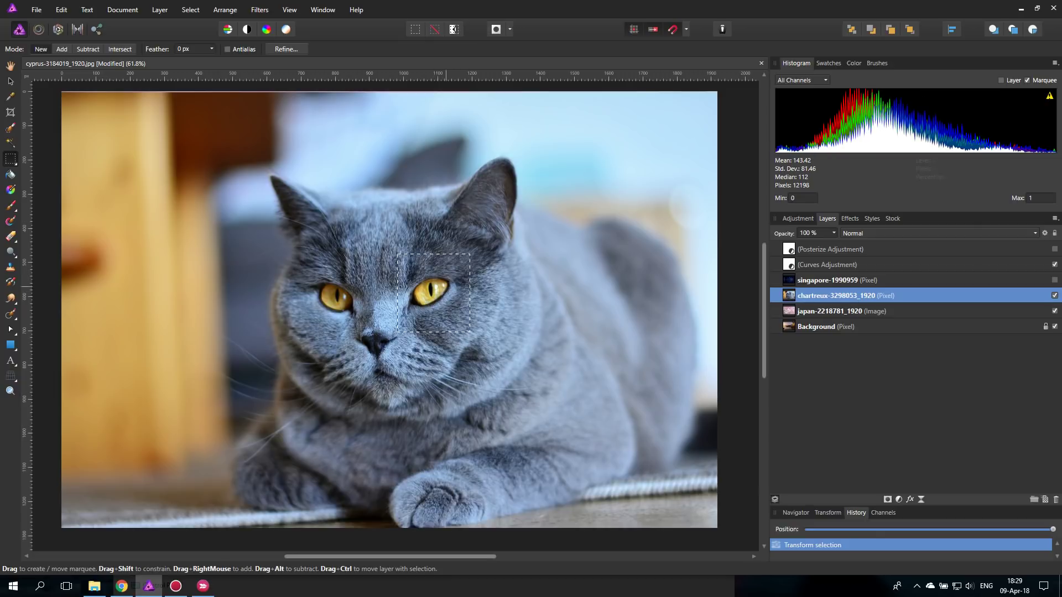
key("v")
key("ctrl+d")
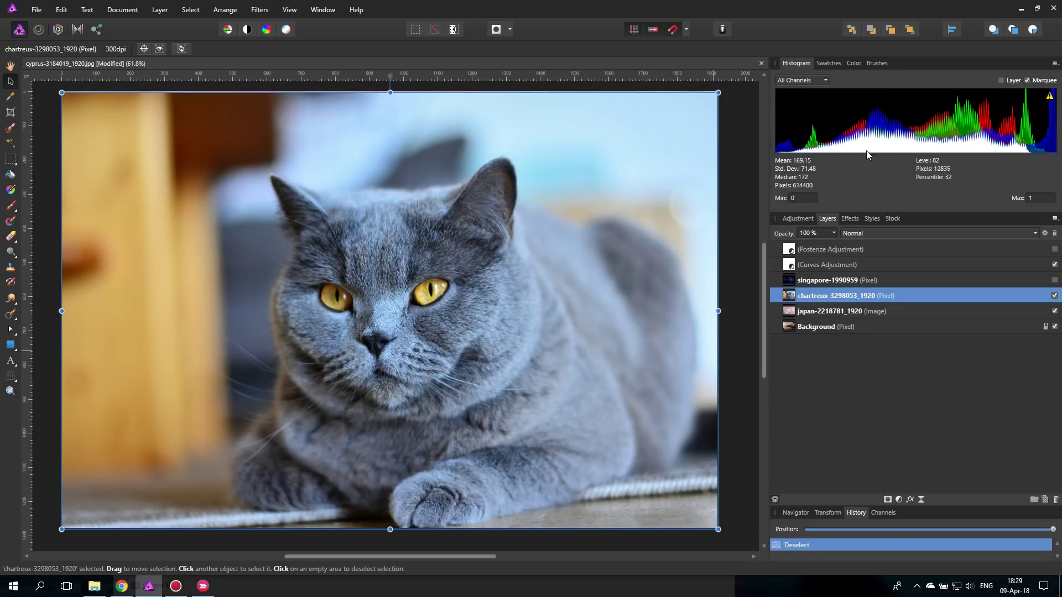
Untick Marquee and Layer, then paste a copy of the cat's left eye as a layer moved top-right.
left_click(1028, 81)
left_click(1000, 81)
left_click(10, 159)
left_click_drag(306, 253, 374, 336)
key("ctrl+c")
key("ctrl+v")
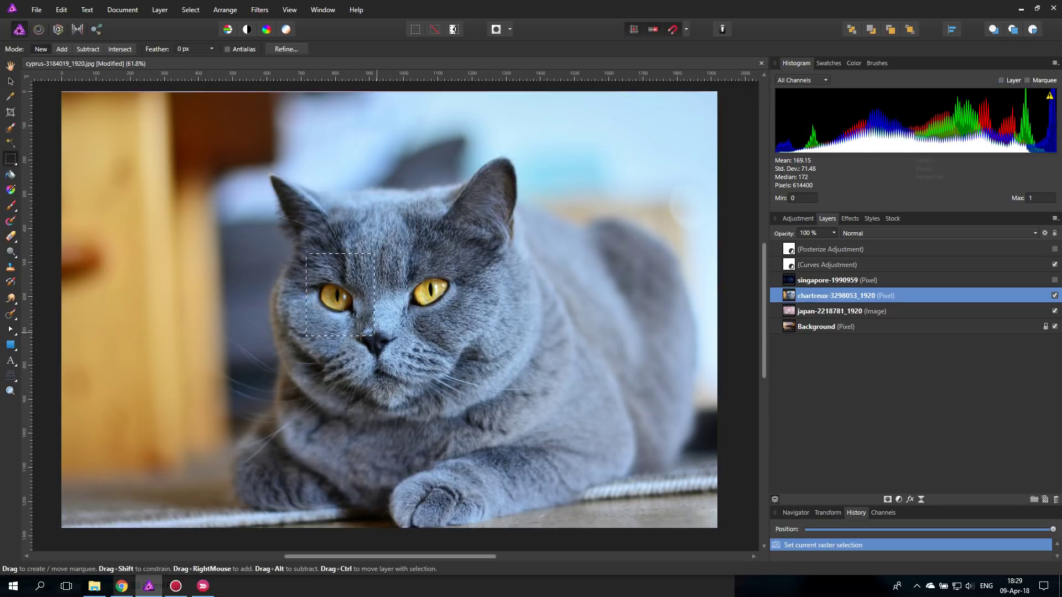
left_click(10, 81)
left_click_drag(340, 299, 618, 178)
key("ctrl+d")
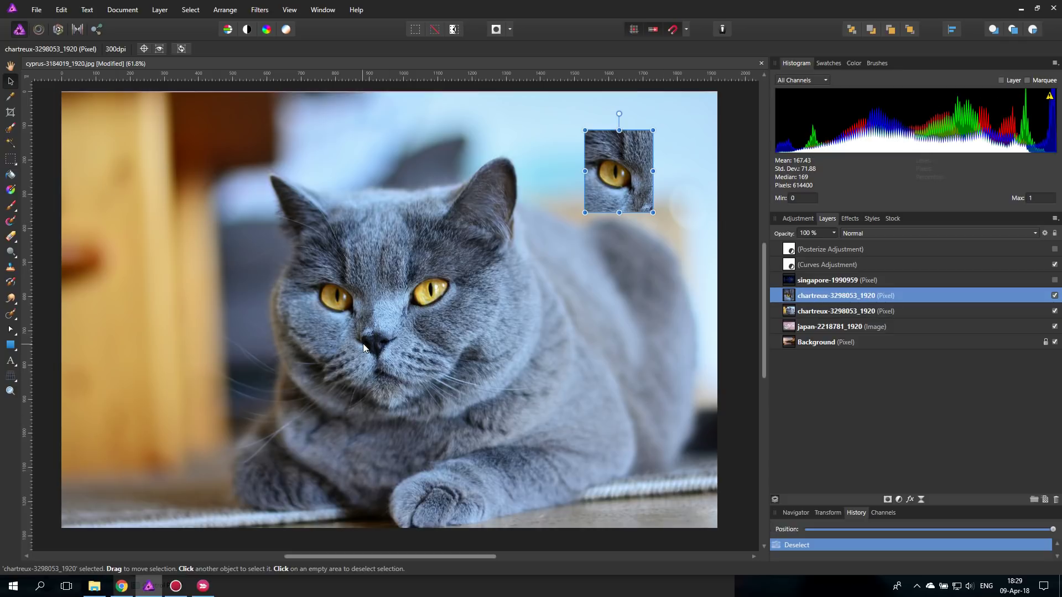
Check the Layer-only histogram for the eye patch, restore the whole-image view, and delete the patch layer.
left_click(1003, 81)
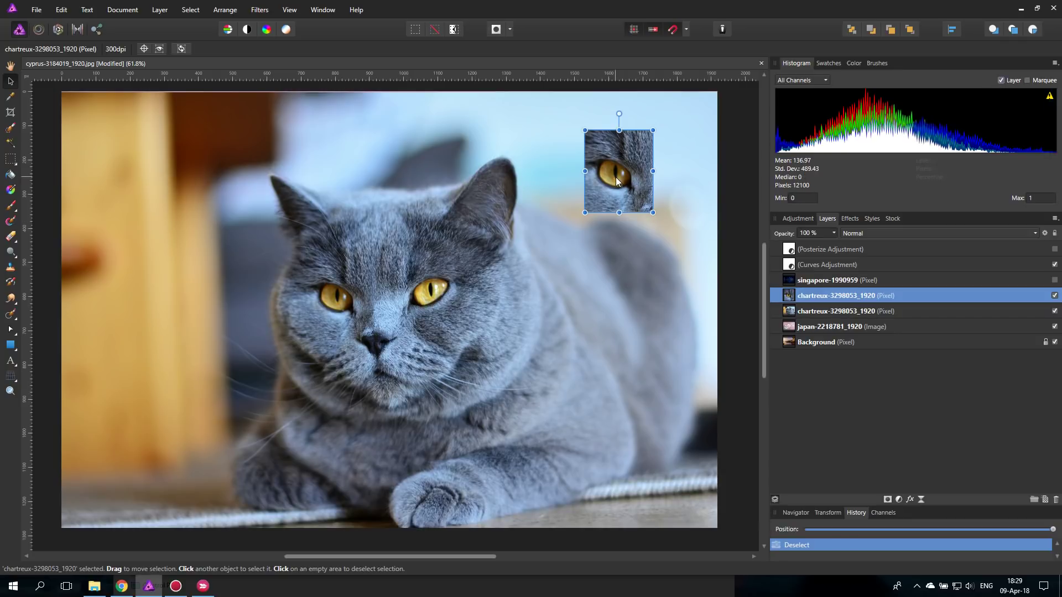
mouse_move(618, 171)
left_mouse_down()
mouse_move(631, 169)
mouse_move(624, 178)
left_mouse_up()
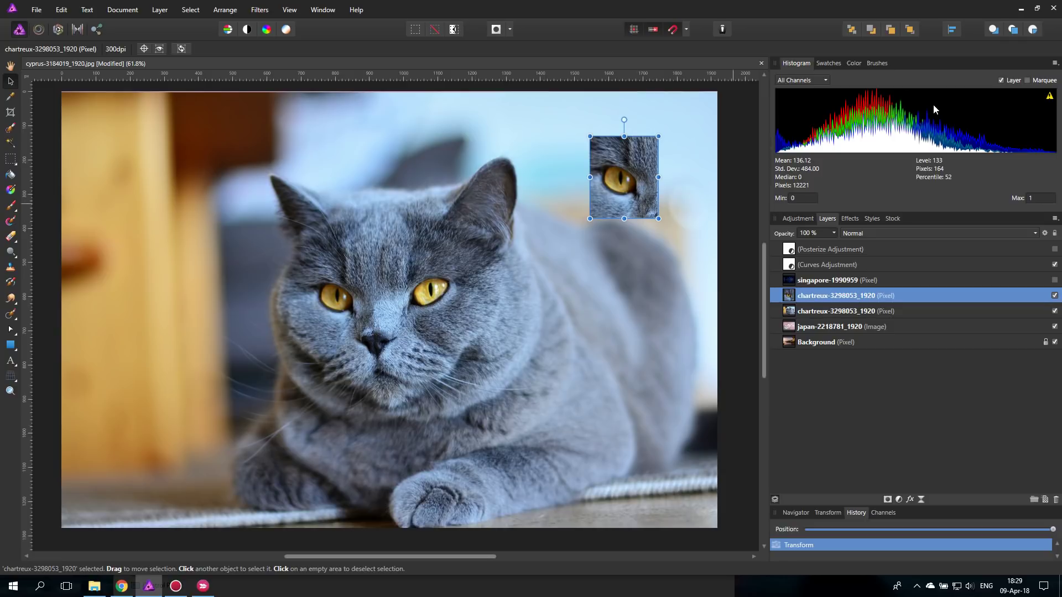
left_click(1001, 80)
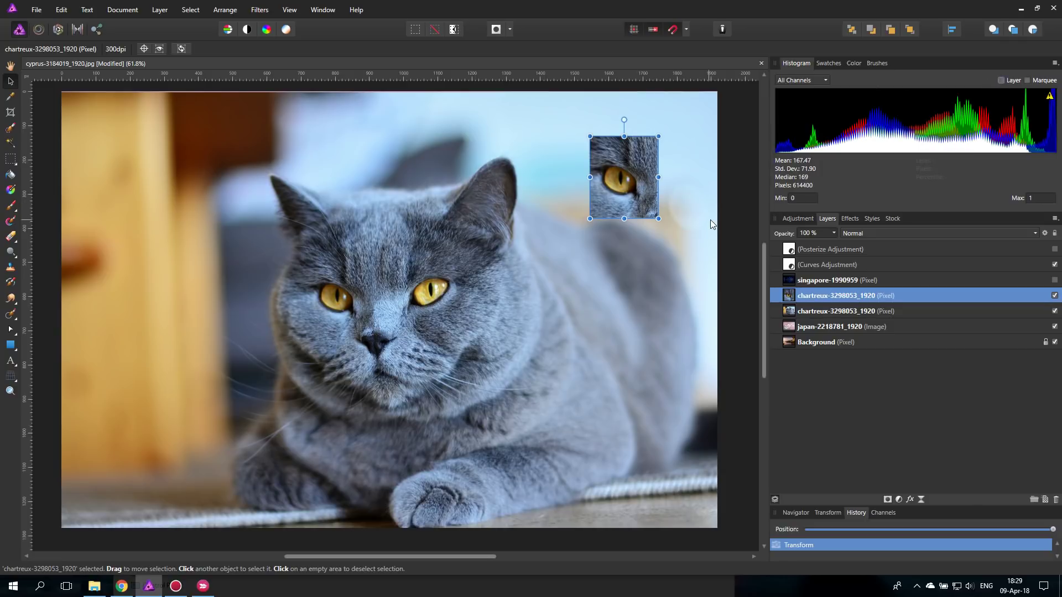
left_click(731, 204)
left_click(639, 189)
key("Delete")
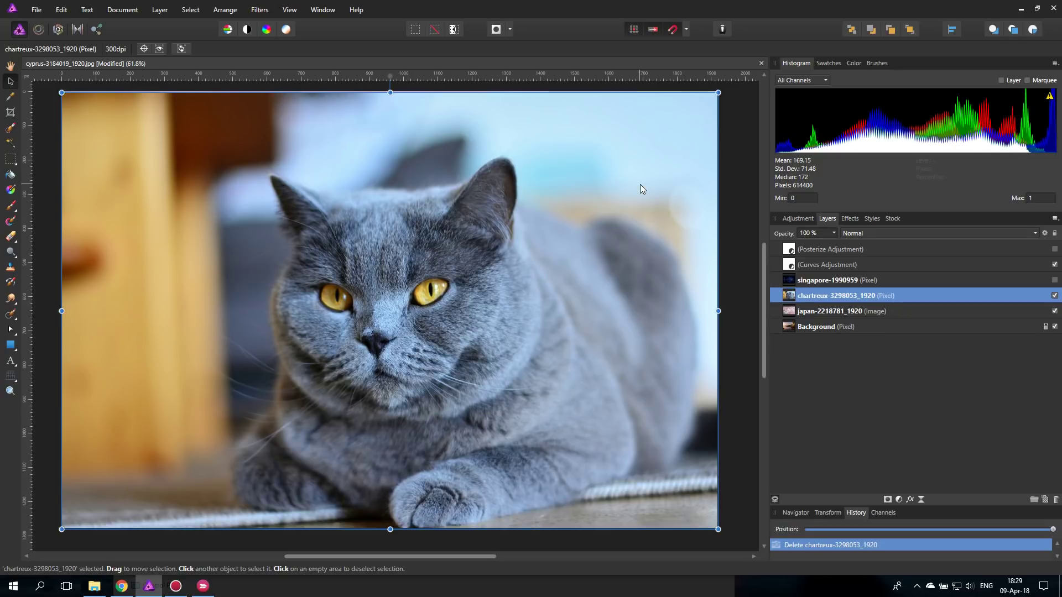